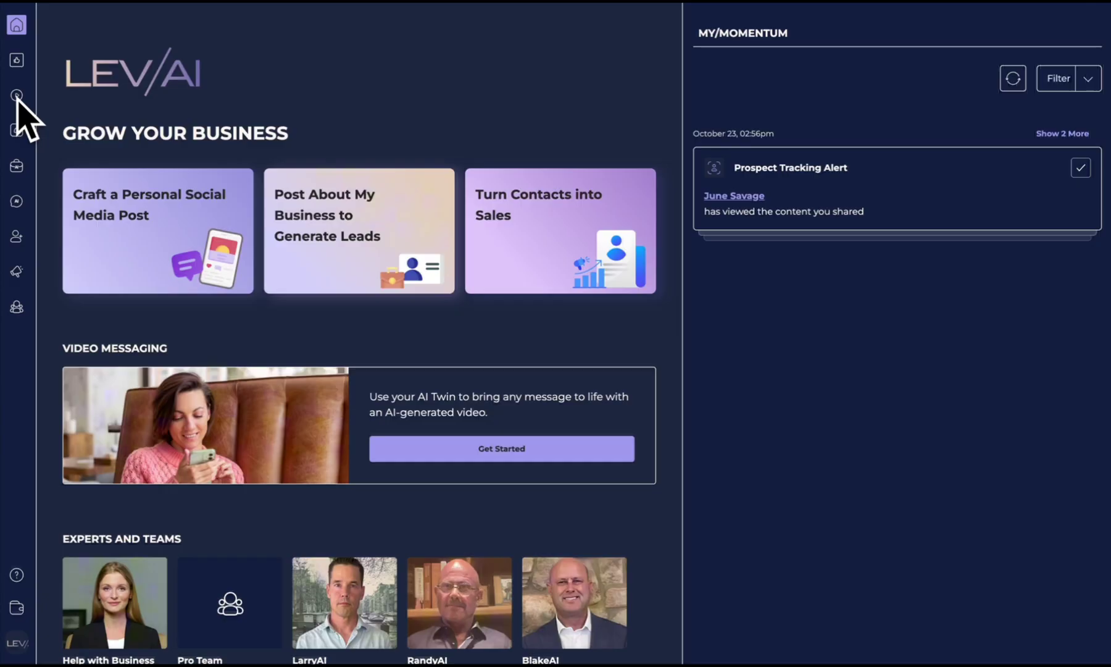
Open the MY/AI VIDEO page with the sidebar's Create a Video Message icon
left_click(17, 96)
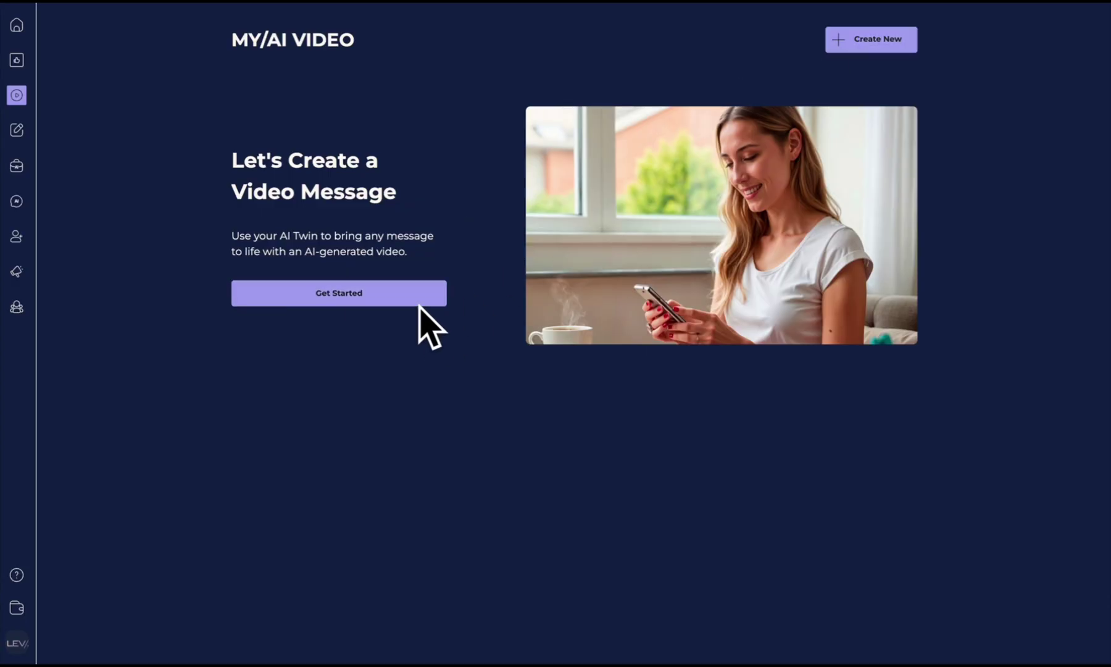
Begin a new AI twin video with Get Started and open the My Content image library
left_click(363, 293)
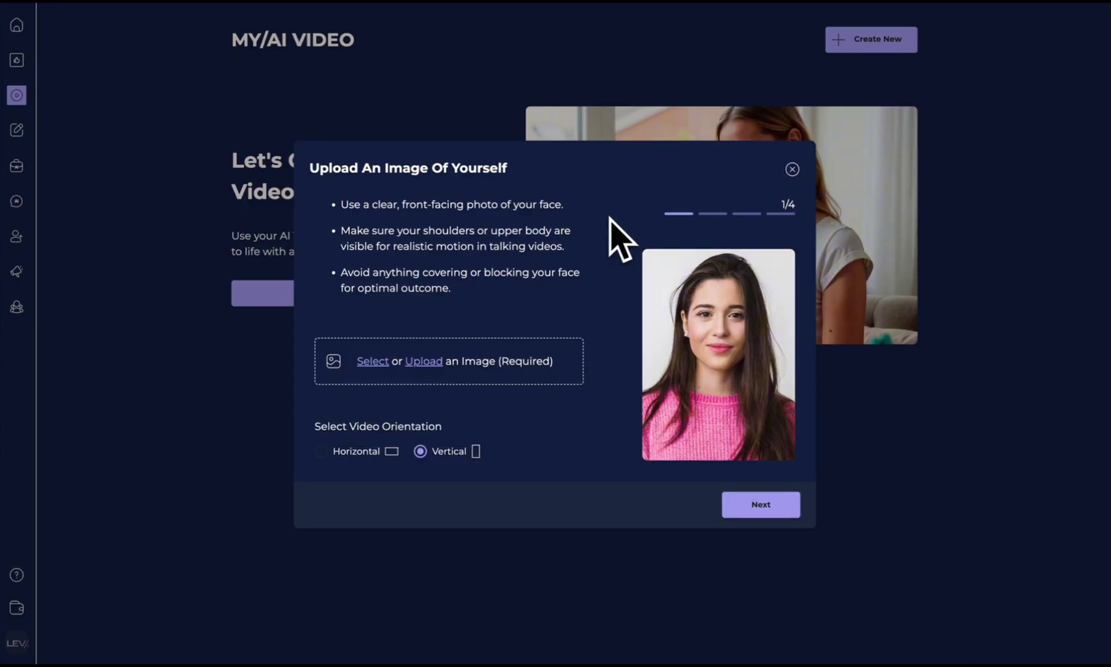
left_click(374, 369)
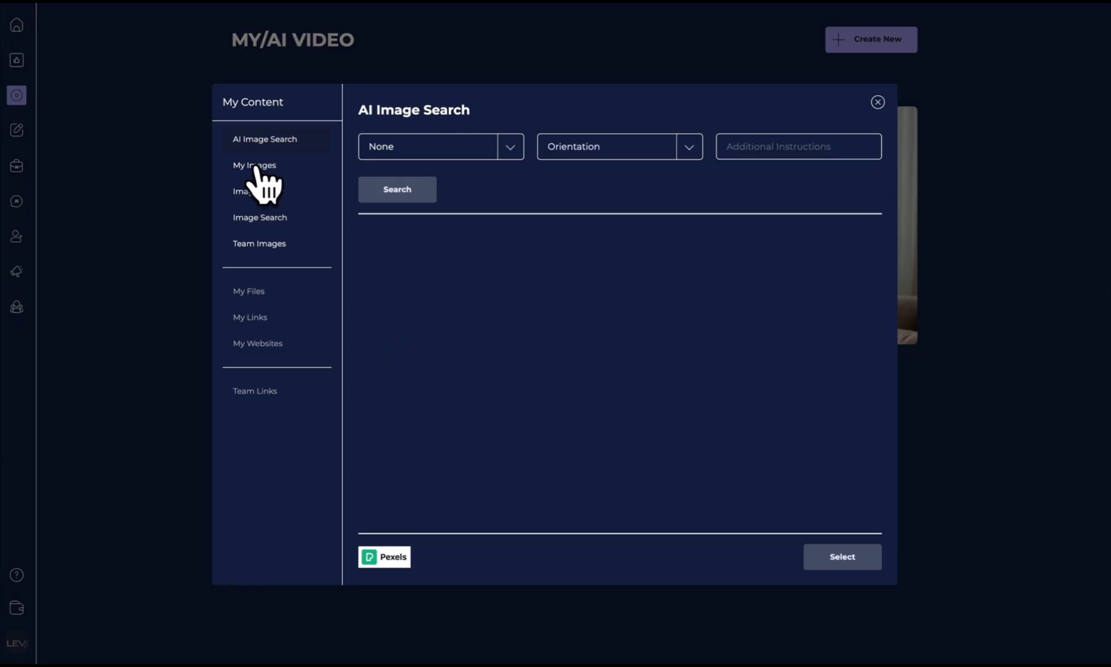
left_click(878, 103)
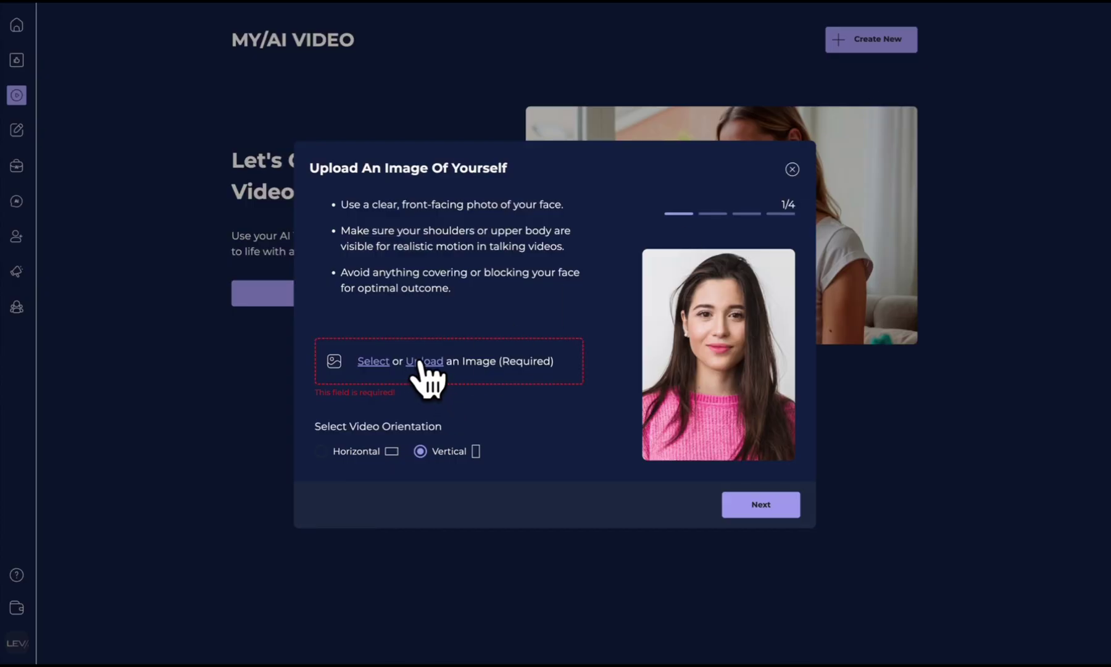
left_click(364, 363)
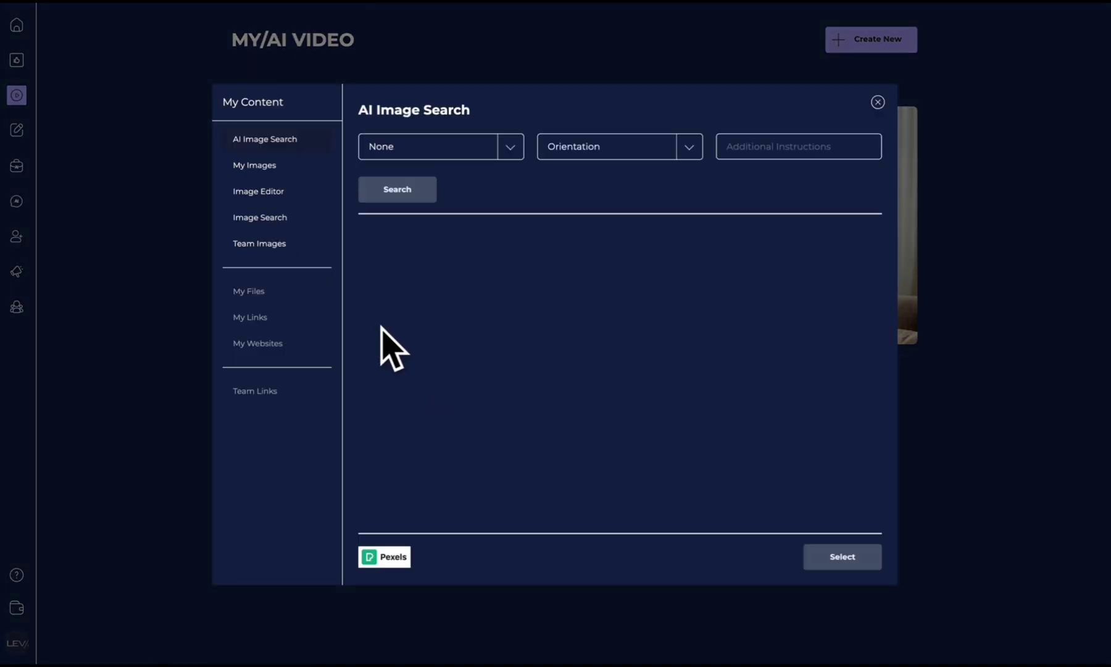
Upload a new front-facing portrait to My Images and select it
left_click(279, 172)
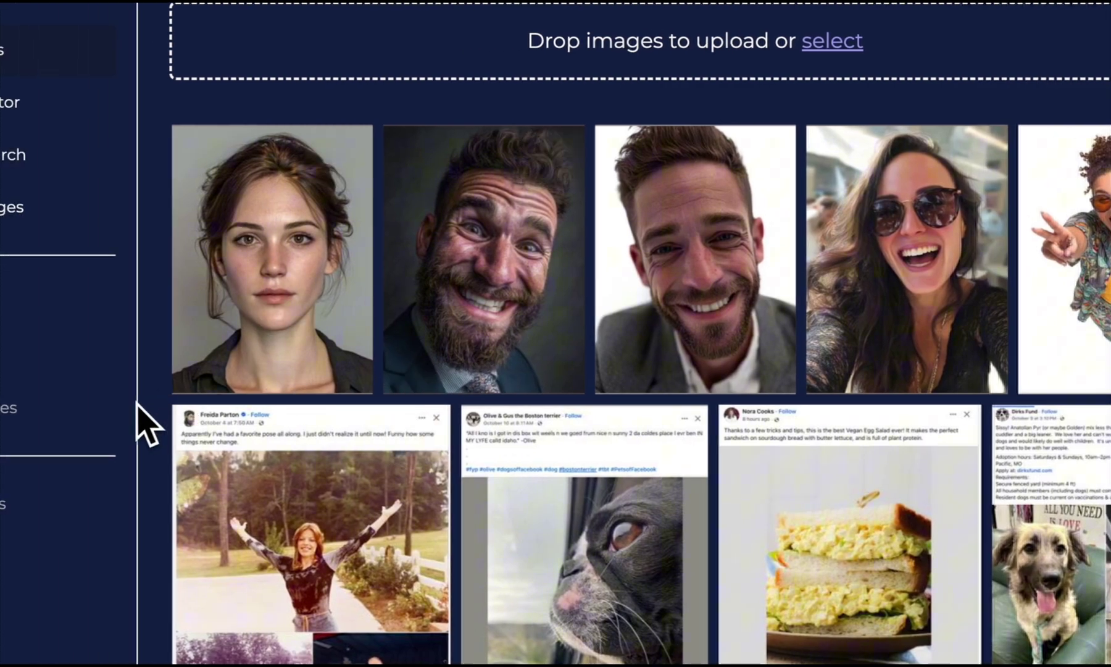
mouse_move(306, 318)
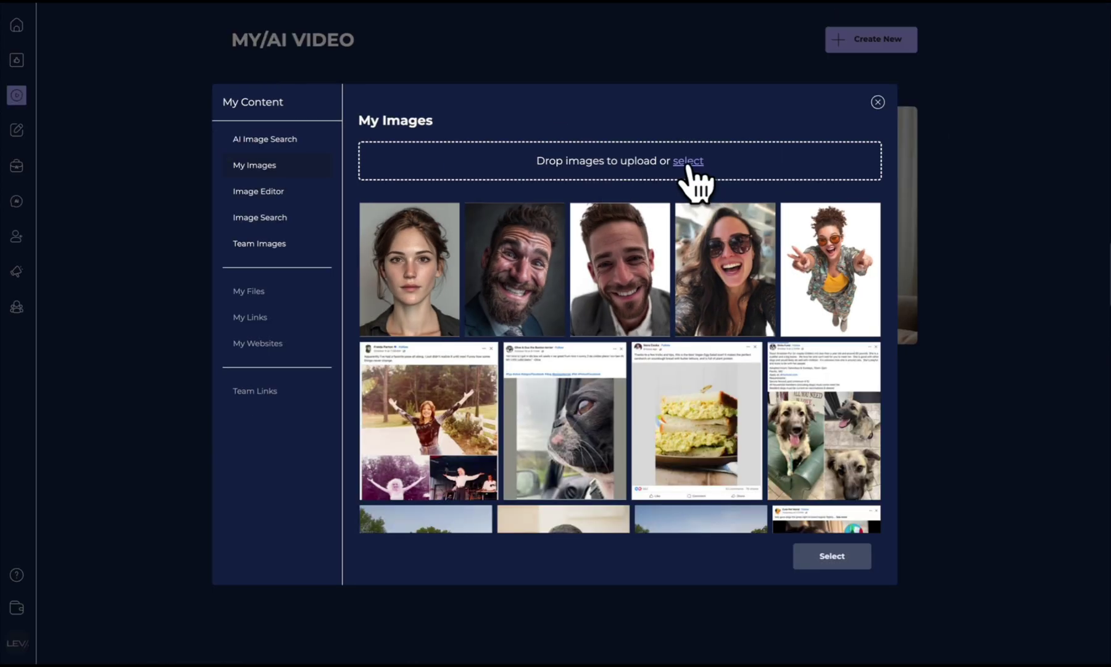
left_click(688, 162)
left_click(476, 317)
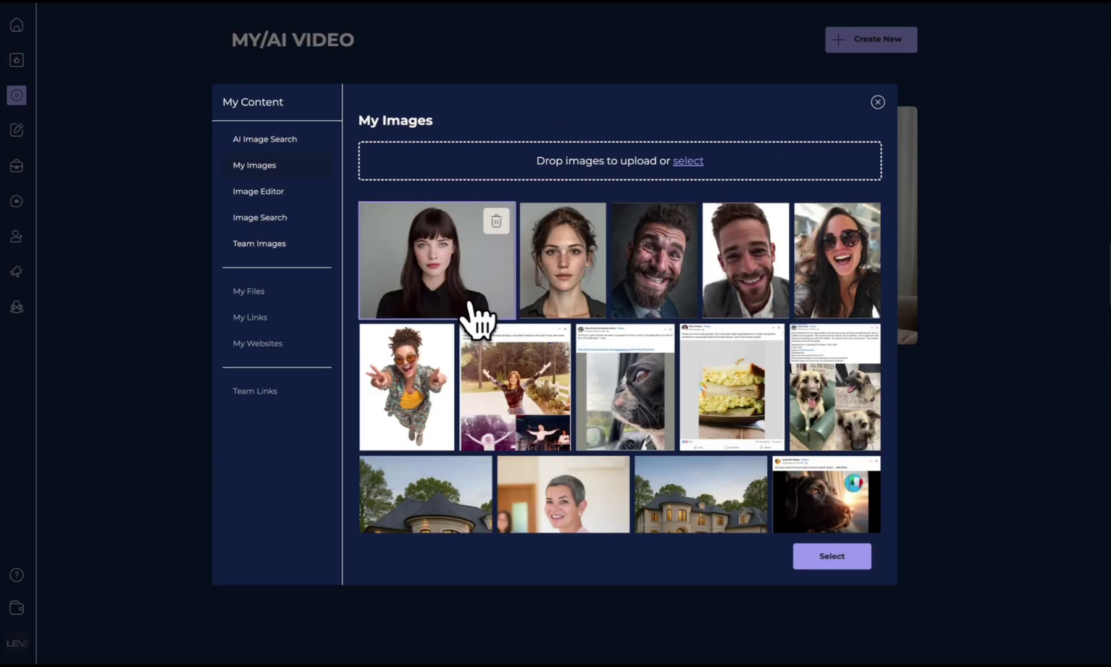
mouse_move(625, 449)
mouse_move(422, 315)
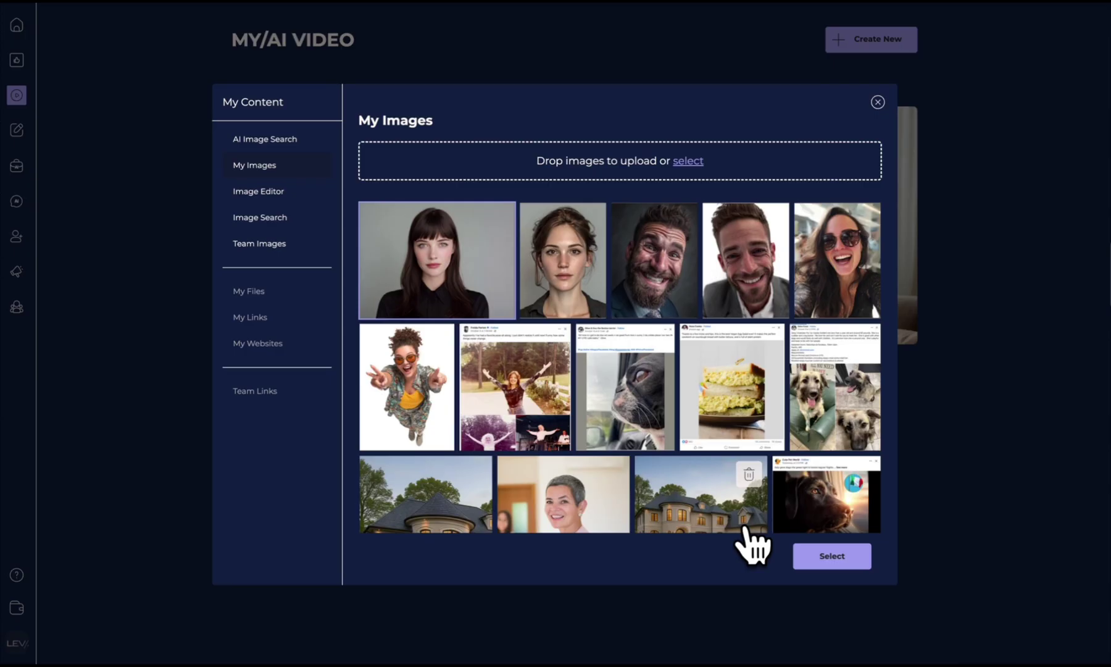
Confirm the portrait in the Image Editor and add it as the twin's photo
left_click(822, 559)
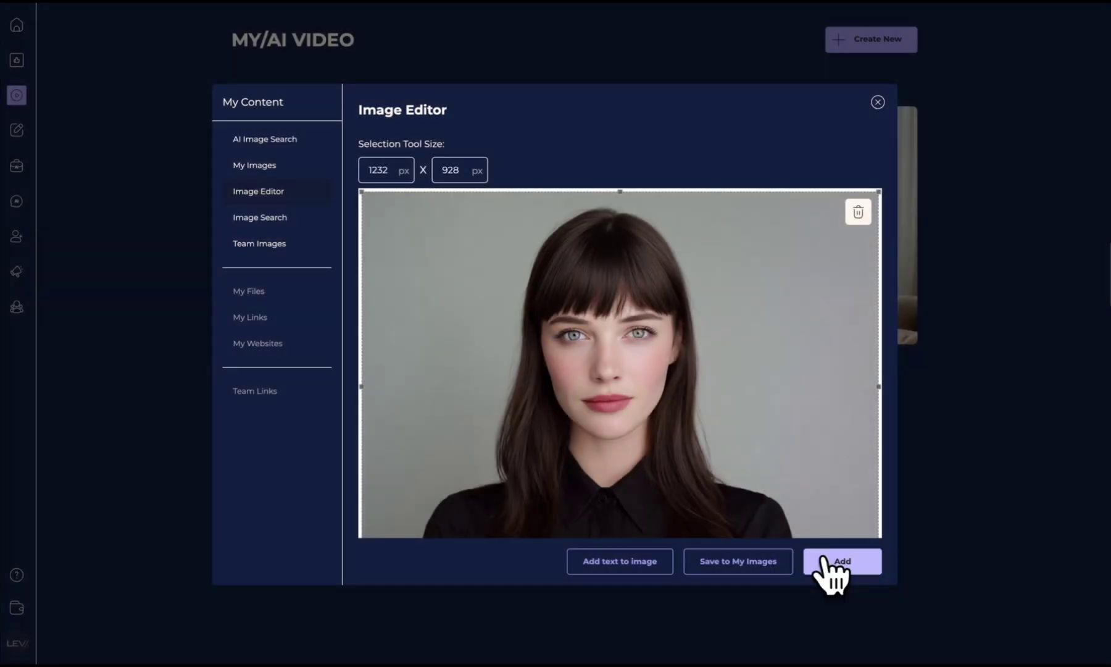
scroll(813, 533, "down", 1)
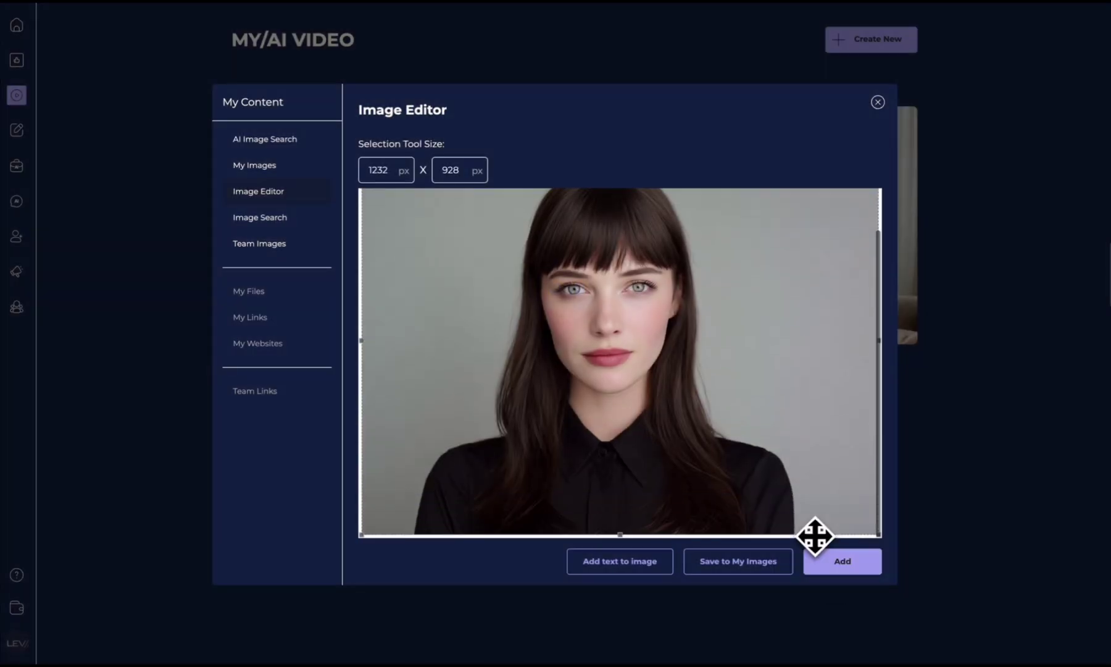
left_click(863, 574)
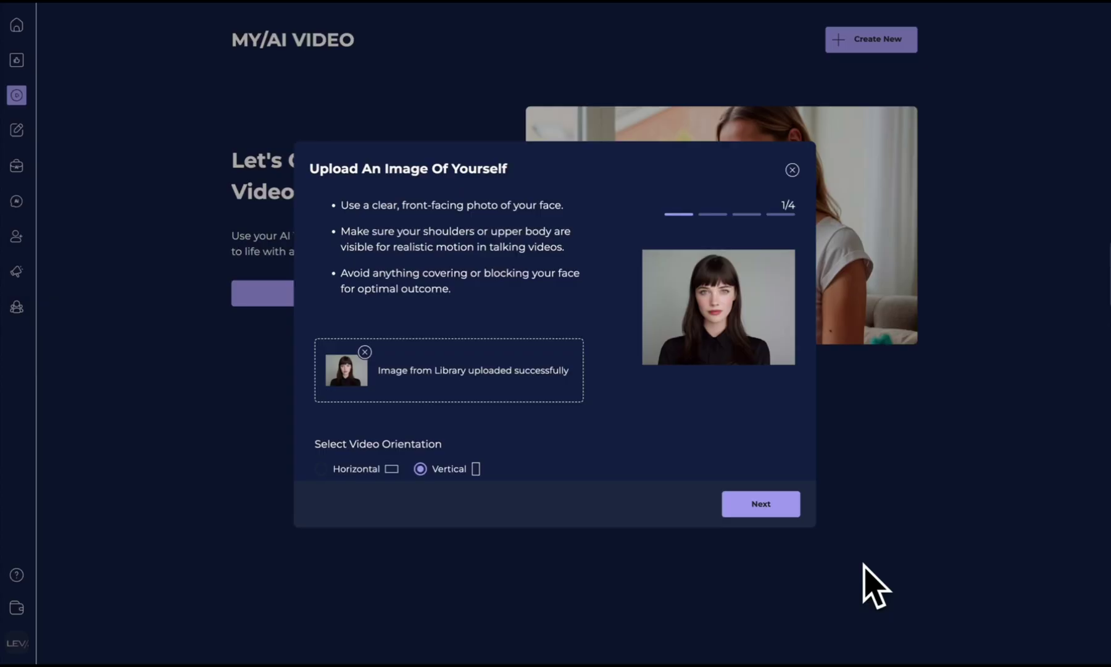
Keep the Vertical video orientation and continue to the voice sample step
left_click(340, 473)
left_click(753, 503)
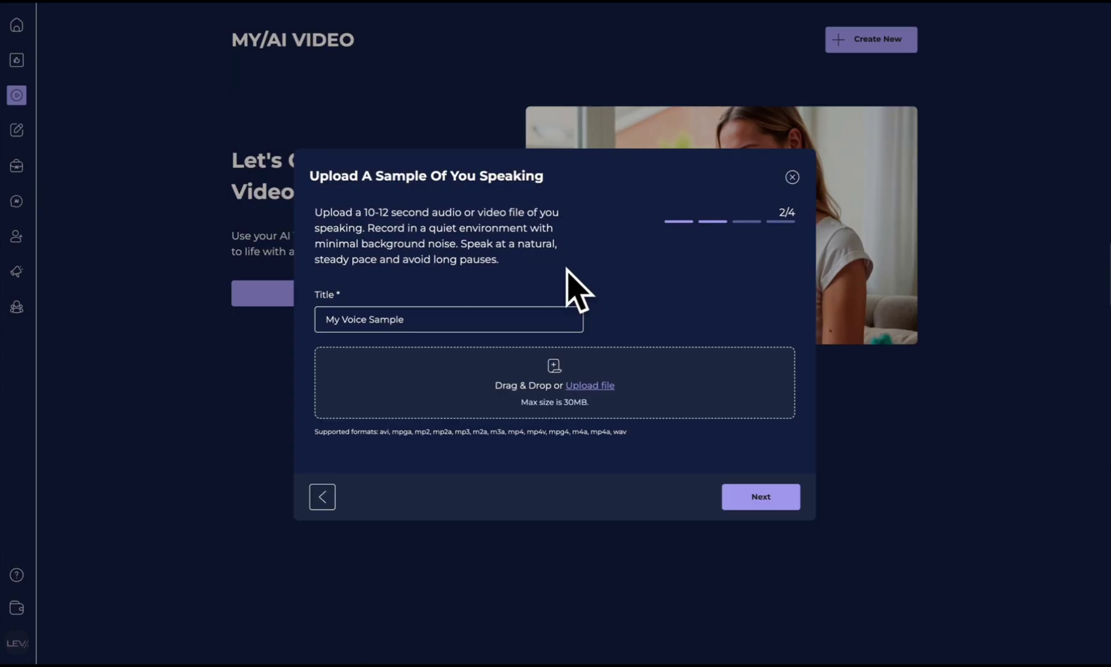
Attach New Recording 44.m4a as 'My Voice Sample' and continue to the script step
triple_click(442, 316)
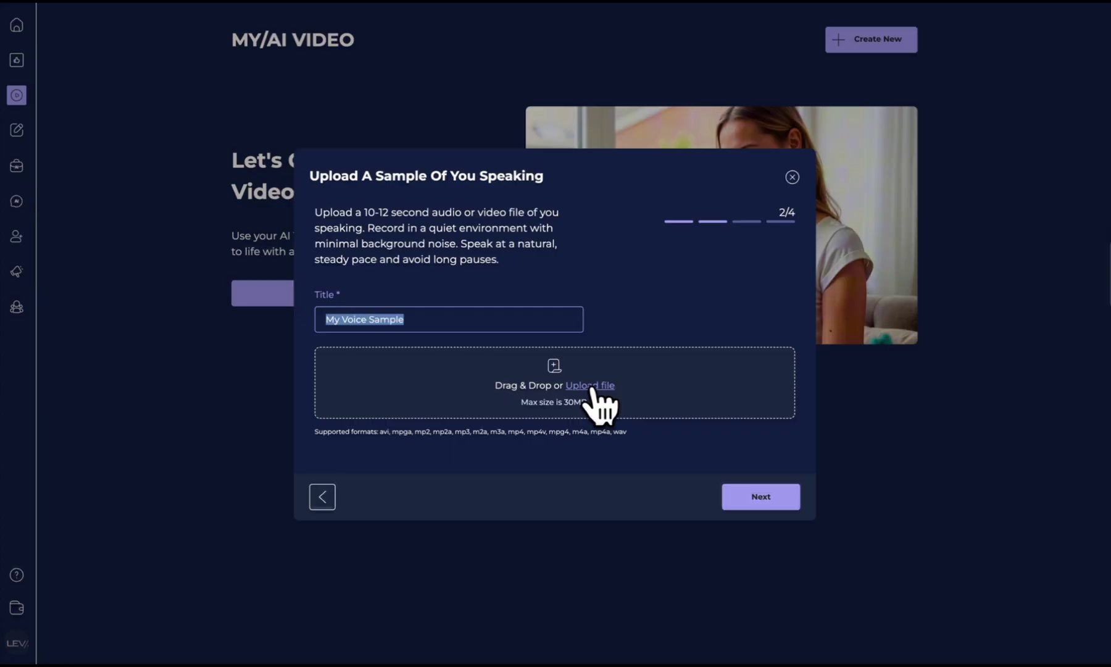
left_click(670, 304)
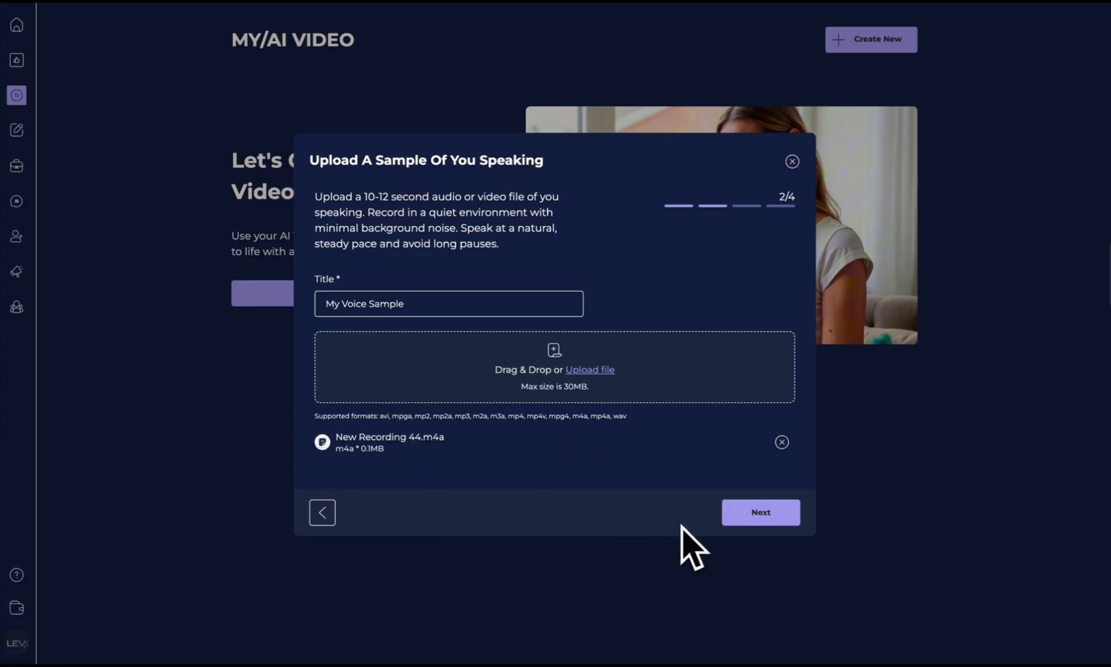
left_click(756, 517)
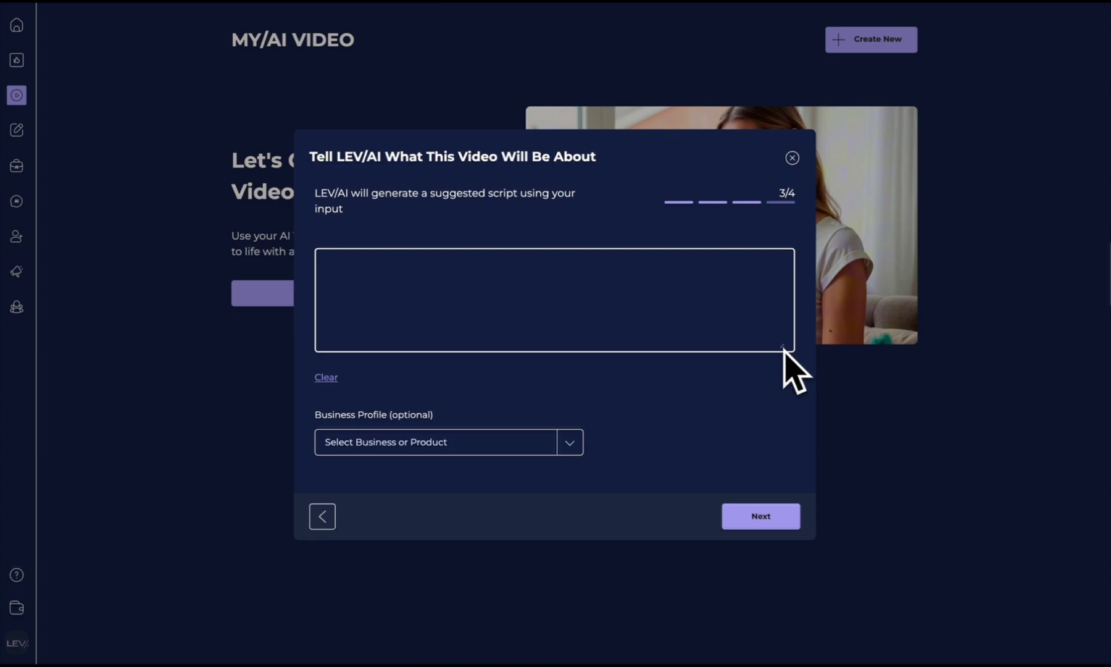
Choose the Tea company business profile and paste the holiday peppermint green tea launch prompt
left_click(667, 302)
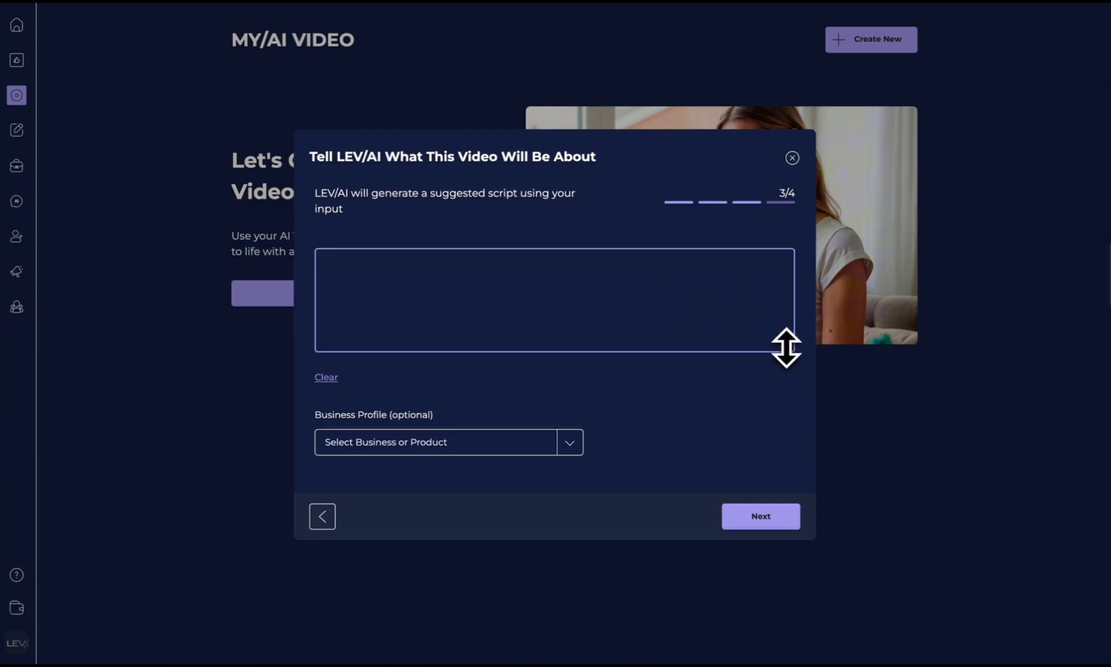
left_click(568, 443)
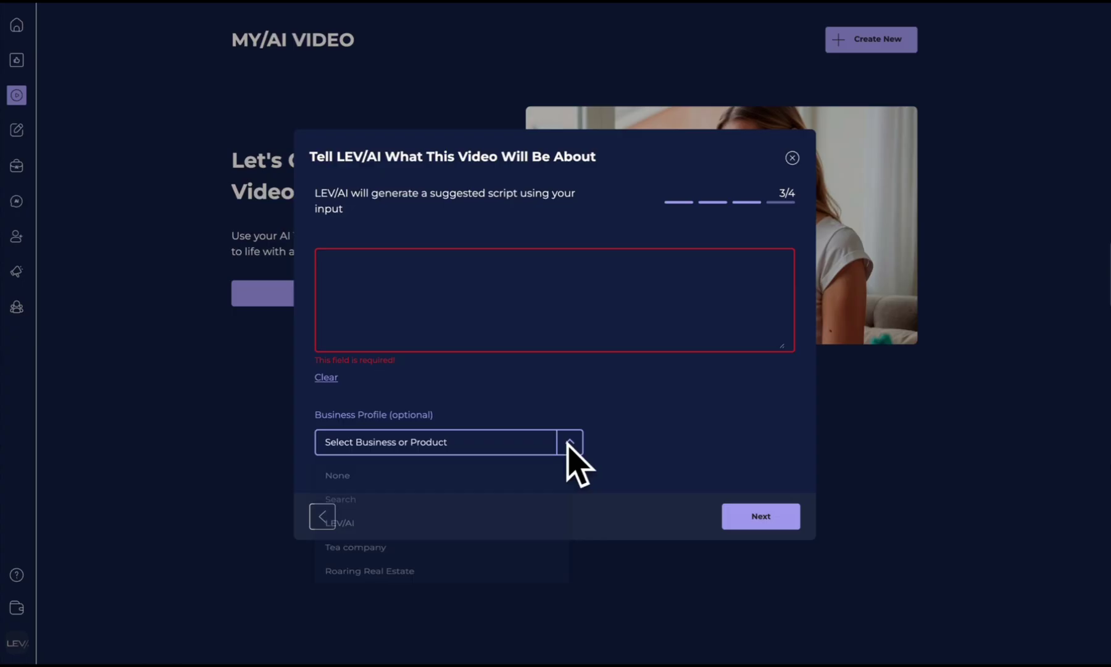
left_click(576, 441)
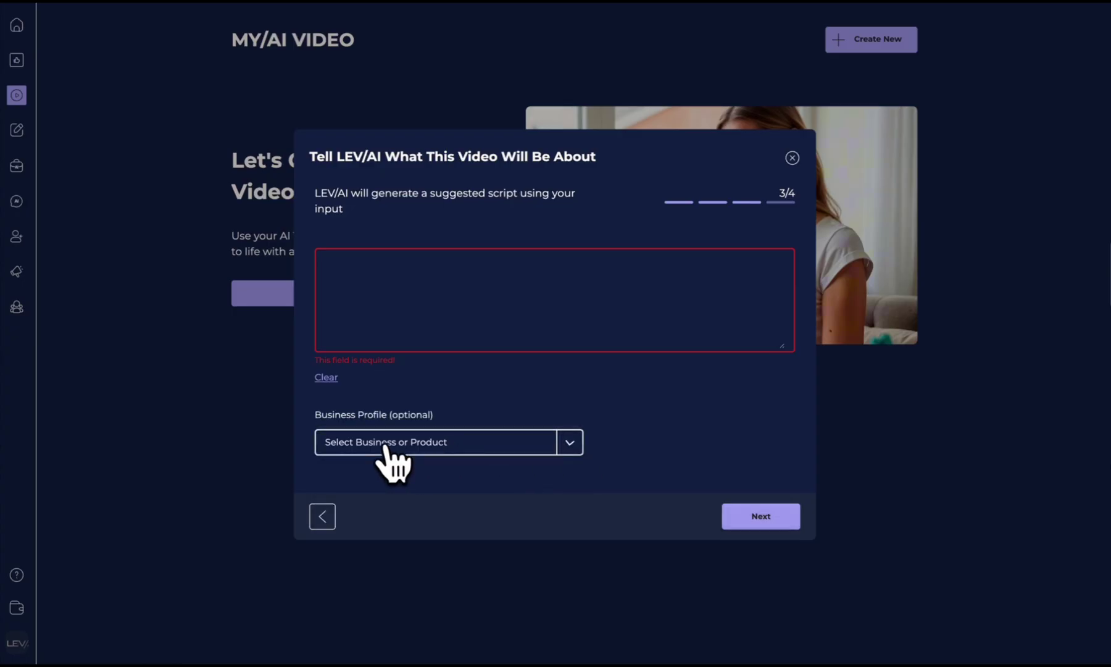
left_click(570, 443)
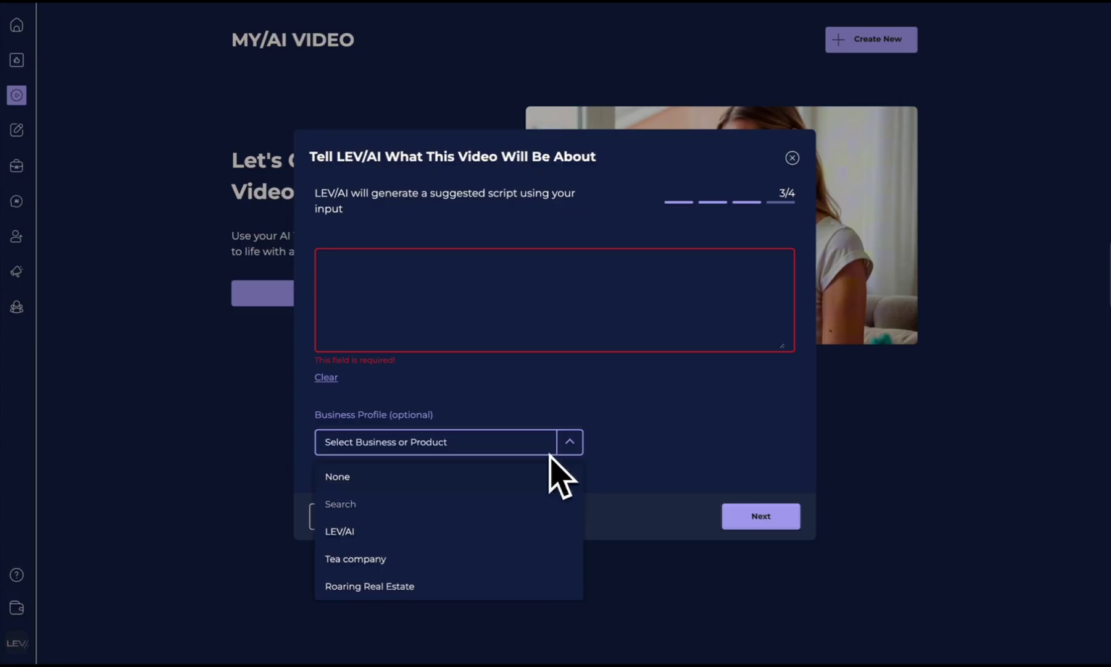
left_click(526, 558)
left_click(461, 285)
type("Write a script to talk about our new tea launch for the winter months it's our holiday special of green tea with peppermint")
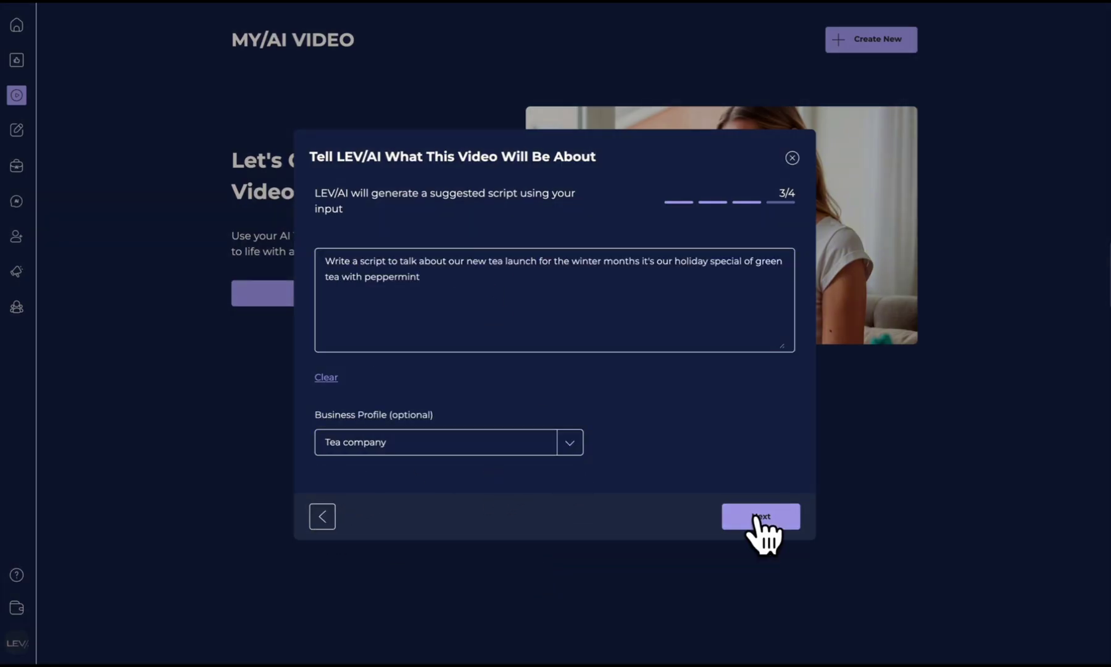
Generate the suggested 'Introducing Our Holiday Green Tea' script for review
left_click(759, 517)
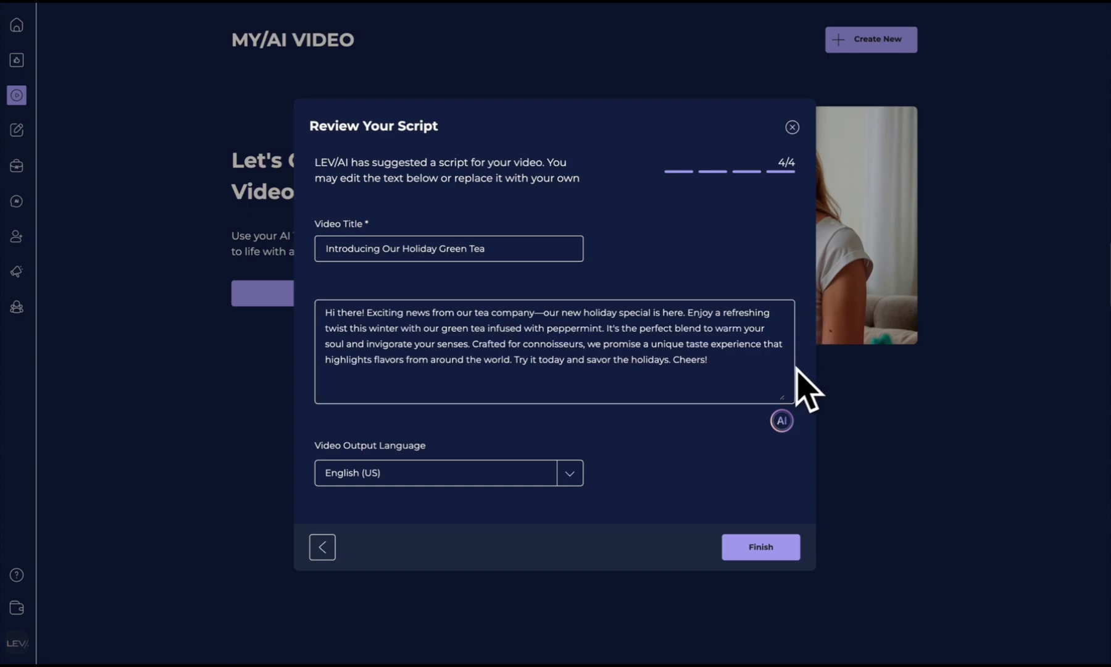
left_click(784, 427)
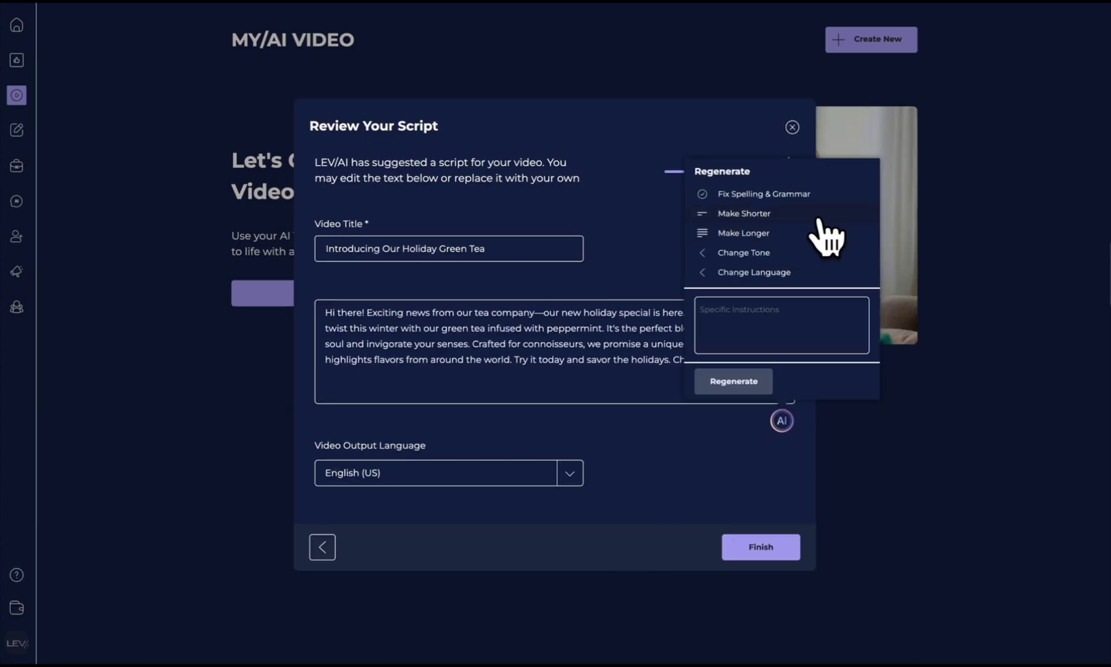
mouse_move(811, 254)
mouse_move(753, 273)
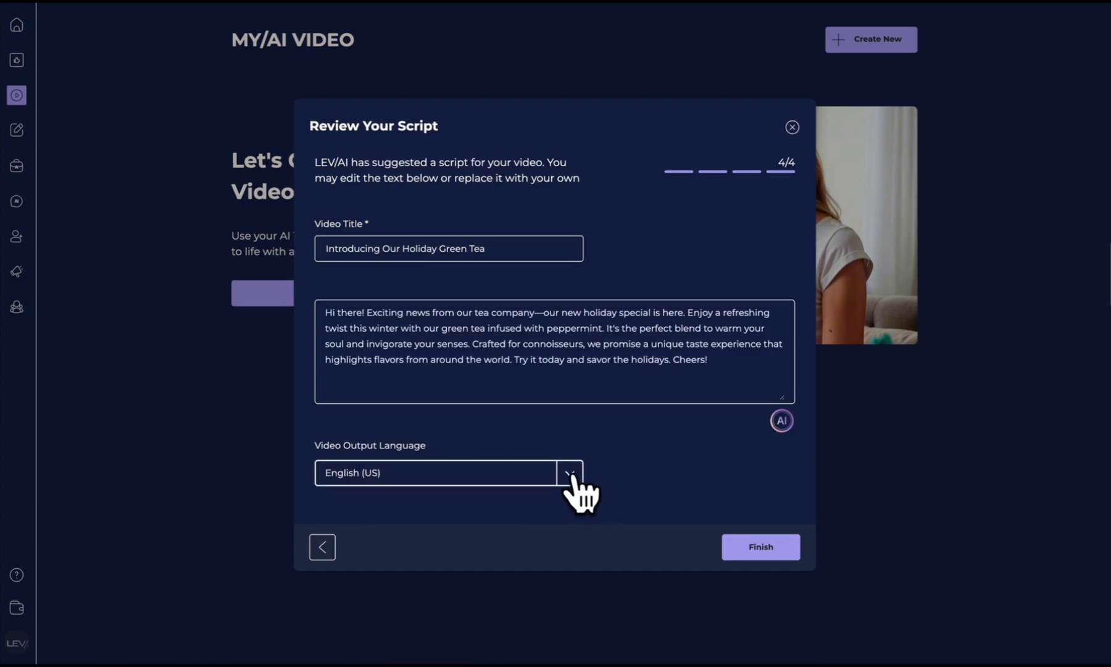
left_click(569, 473)
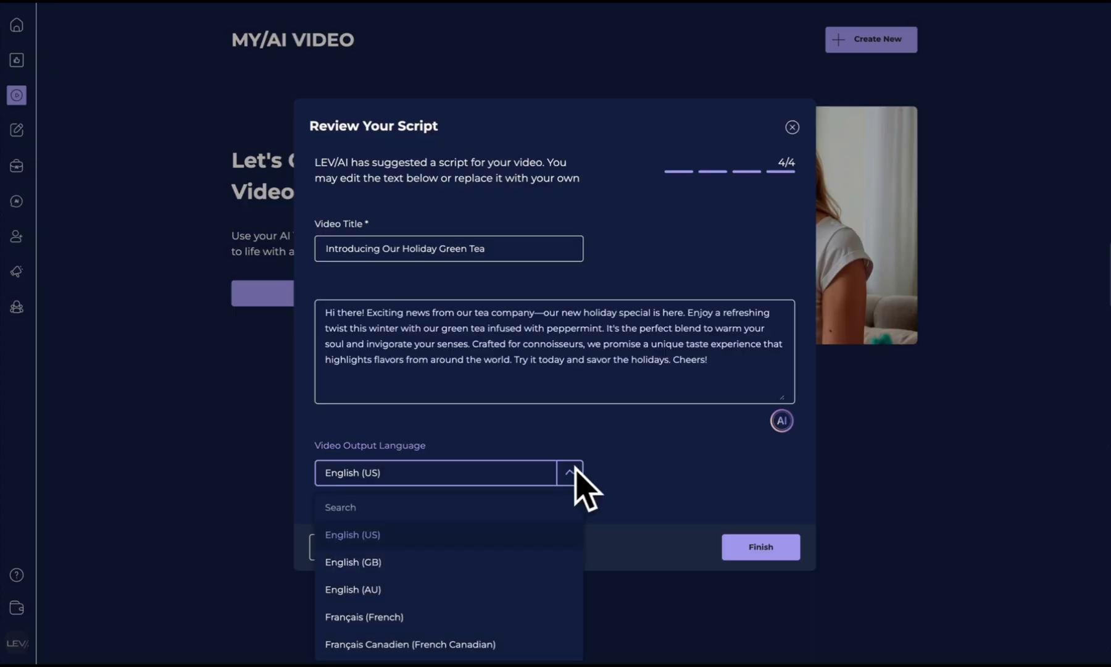
scroll(550, 618, "down", 1)
scroll(549, 618, "down", 5)
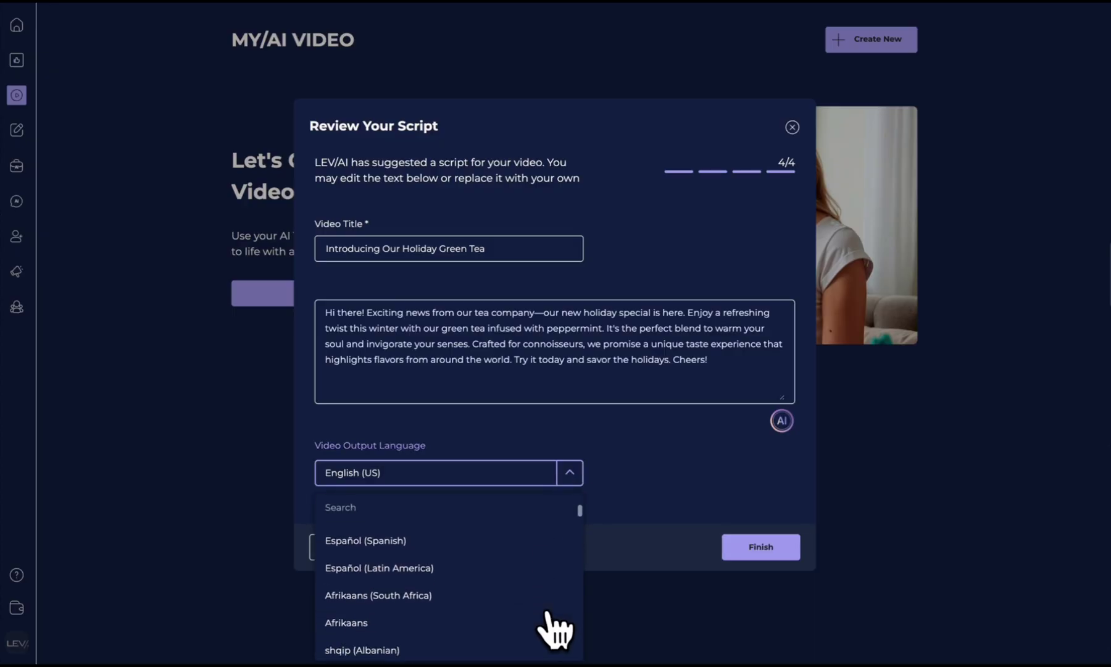
scroll(554, 628, "down", 3)
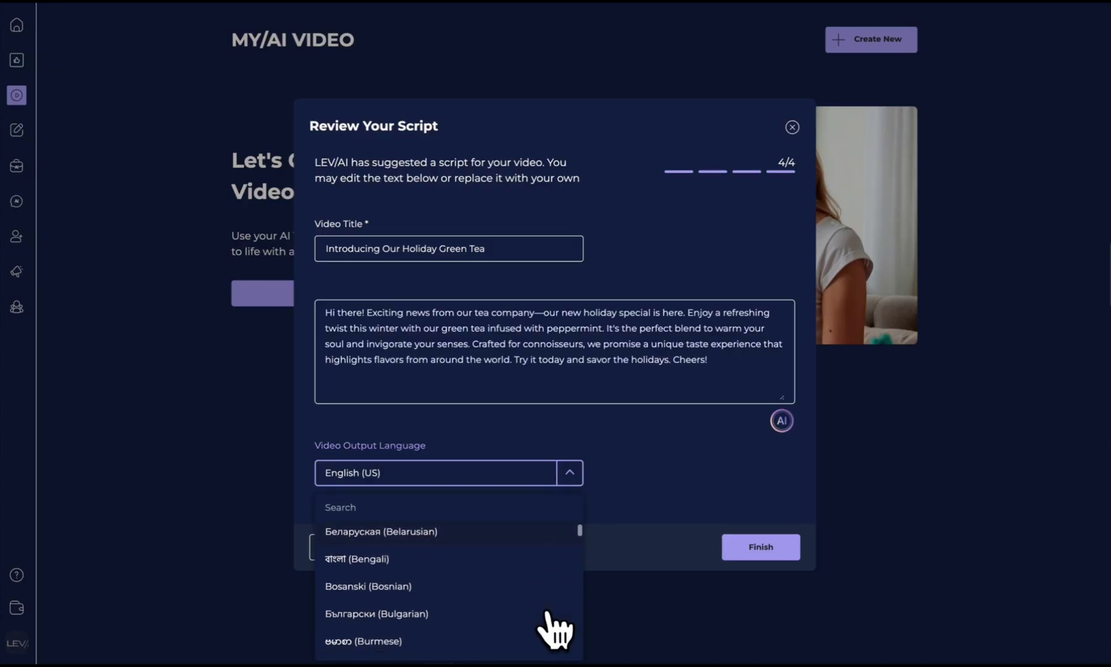
left_click(670, 448)
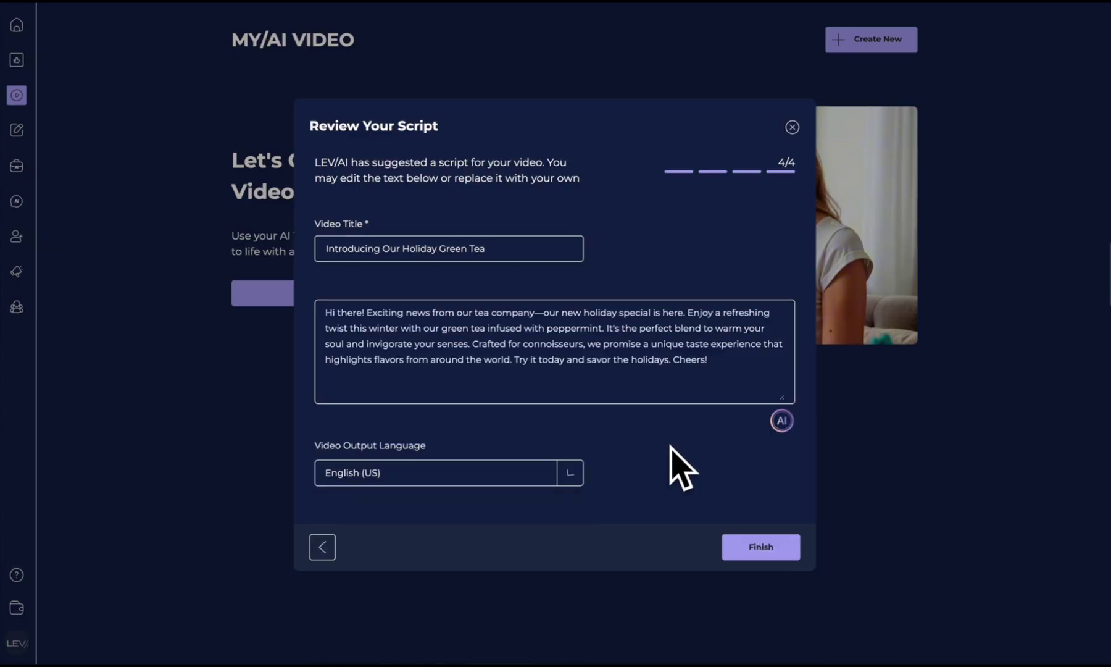
Finish the script so the holiday green tea video appears in MY/AI VIDEO
left_click(752, 553)
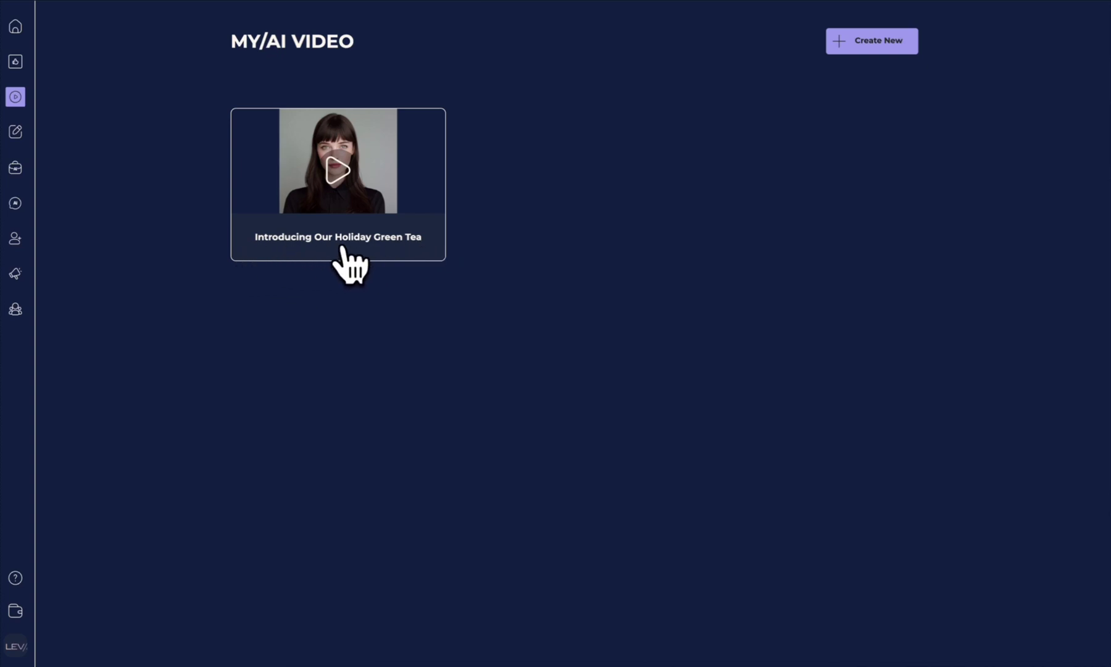
Play the Holiday Green Tea video preview and pause it at 0:08
left_click(312, 244)
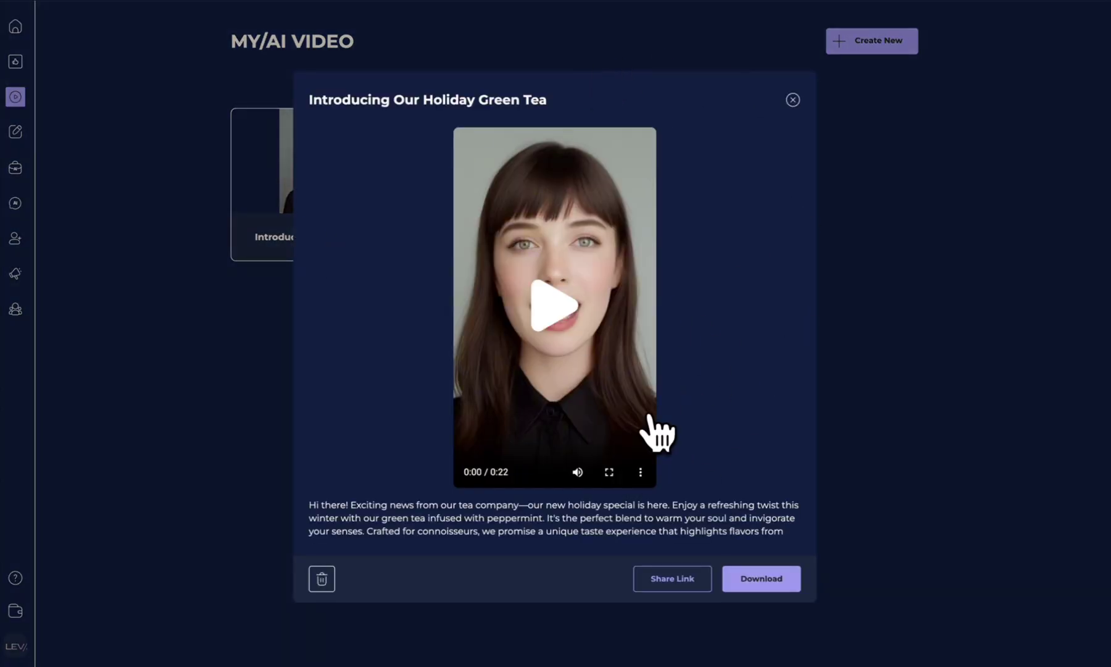
left_click(563, 313)
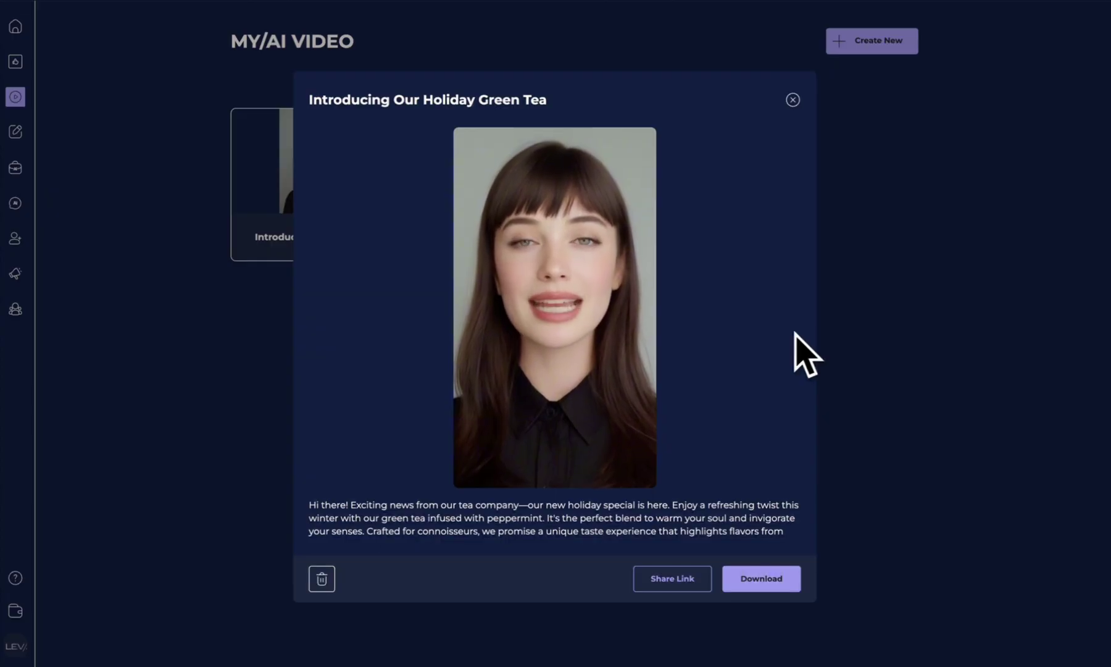
left_click(569, 324)
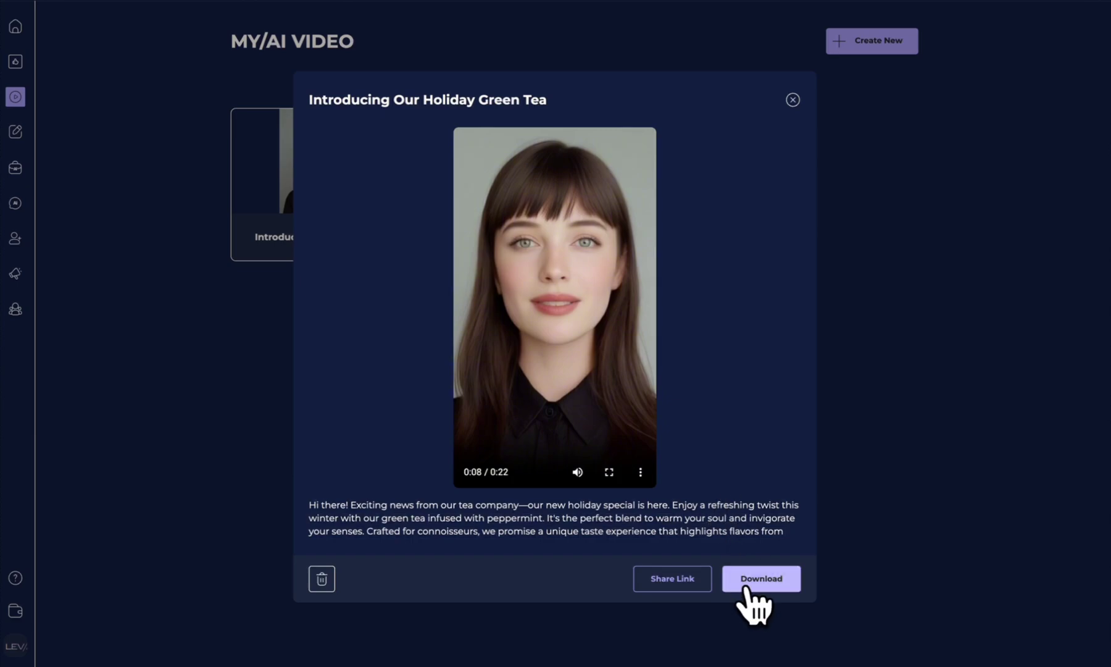
Generate a trackable link to the holiday green tea video for a chosen contact and copy it
left_click(670, 579)
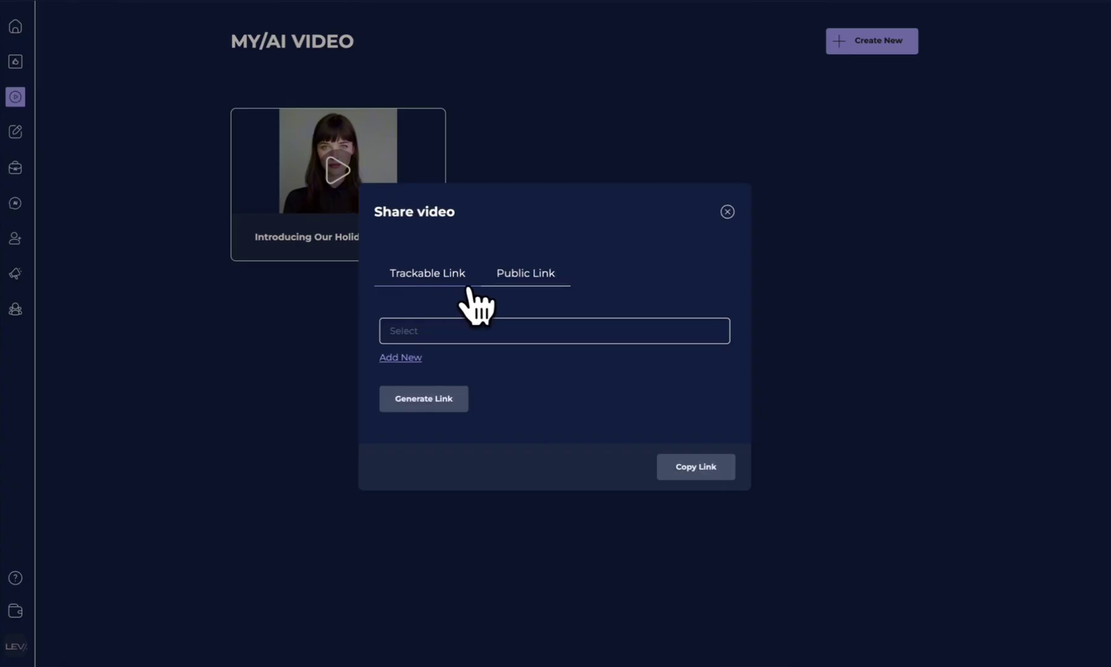
left_click(415, 331)
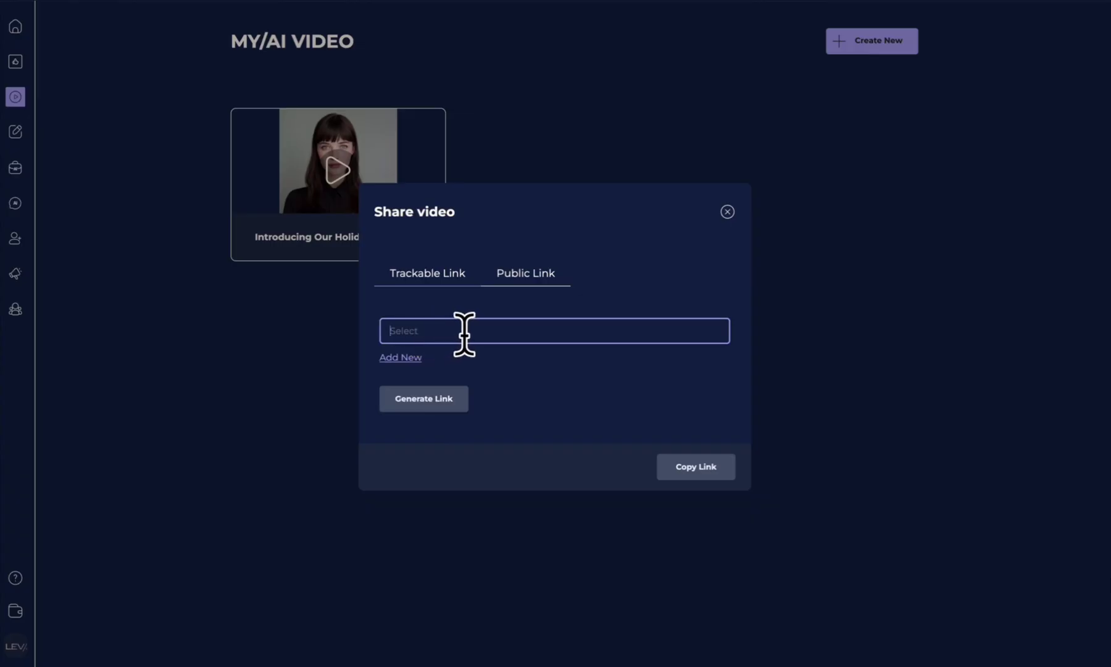
left_click(409, 383)
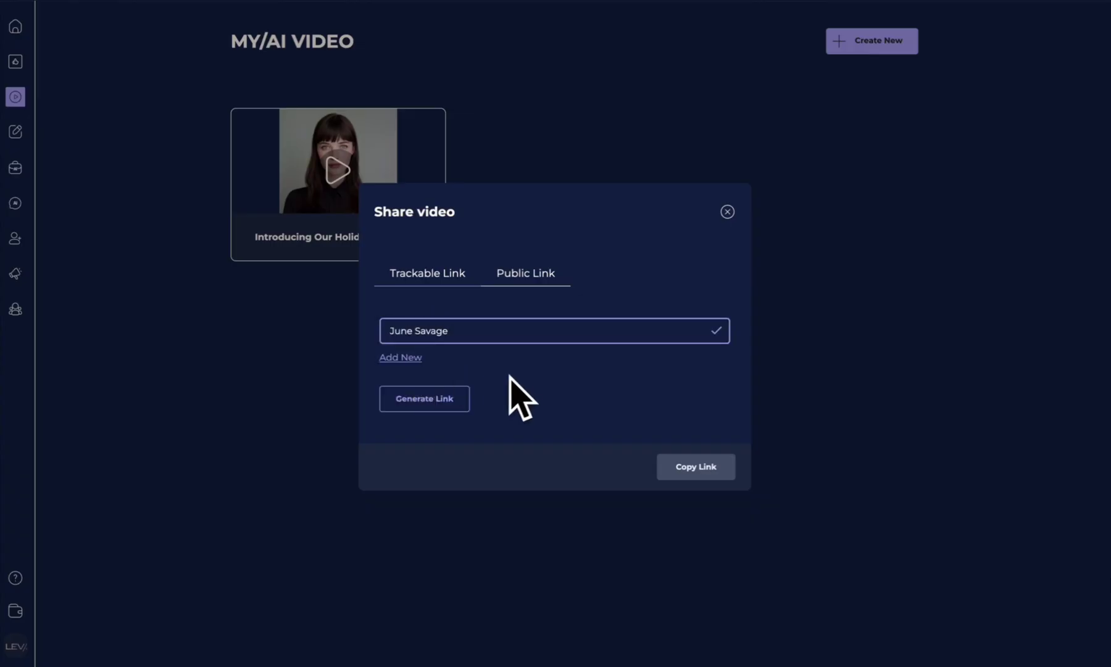
left_click(433, 405)
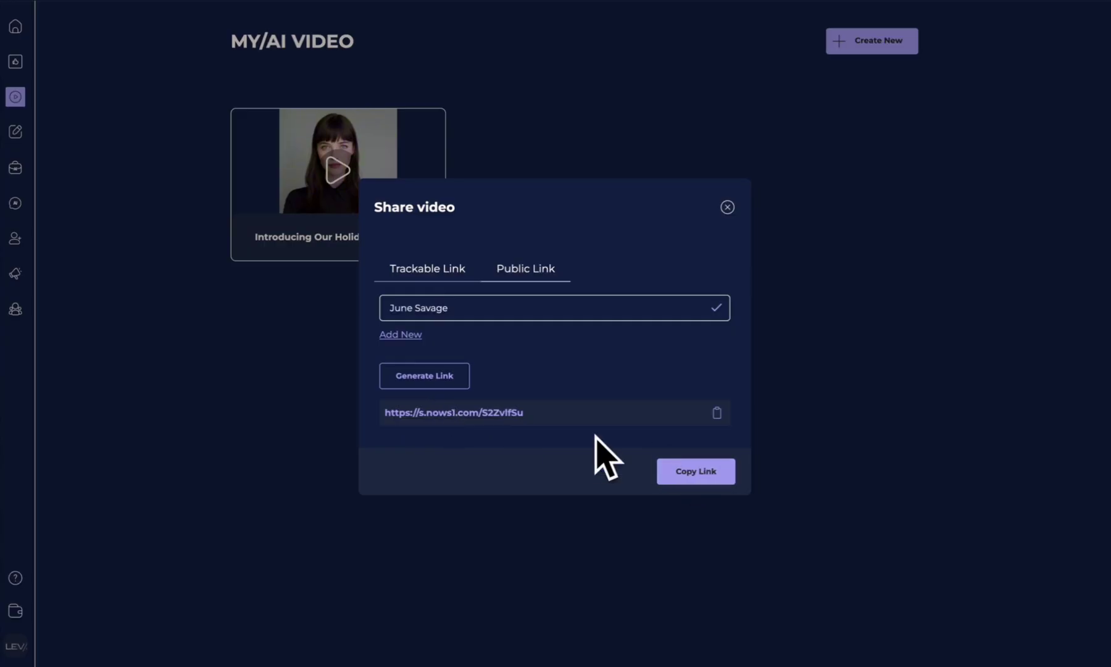
left_click(718, 412)
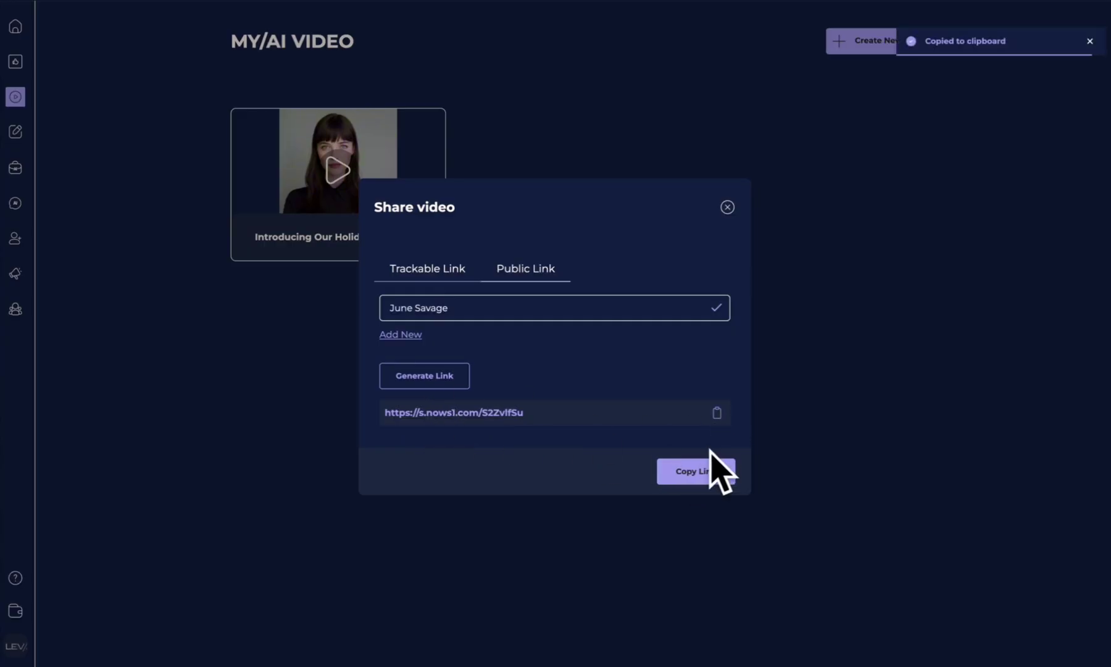
left_click(695, 472)
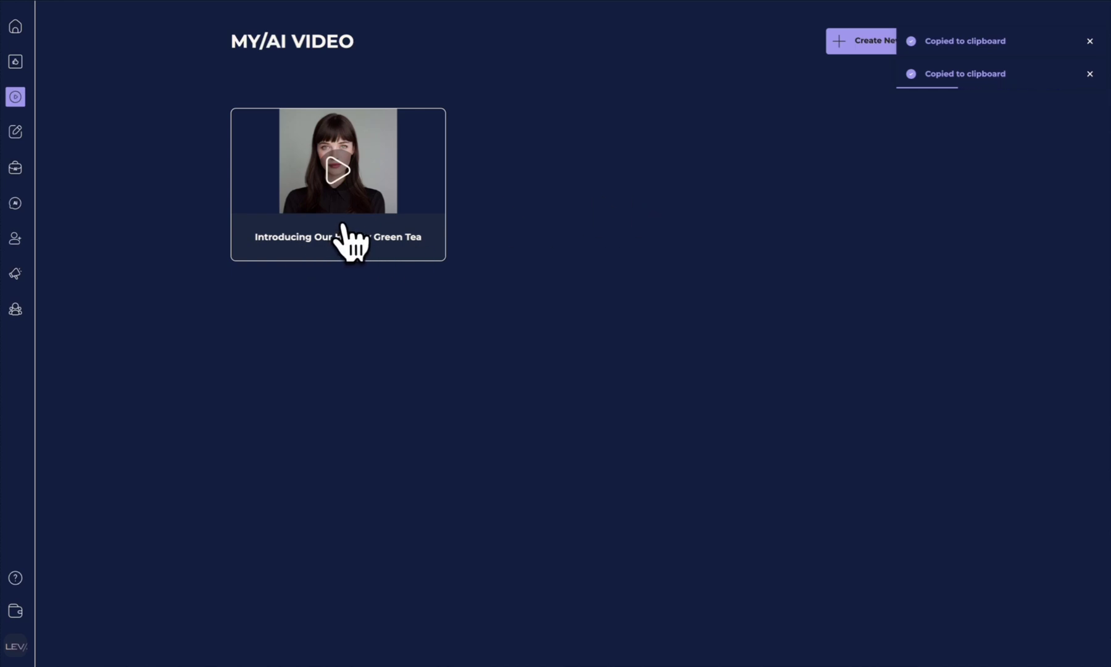
Reopen the Holiday Green Tea video's Share video dialog and switch it to Public Link
left_click(16, 26)
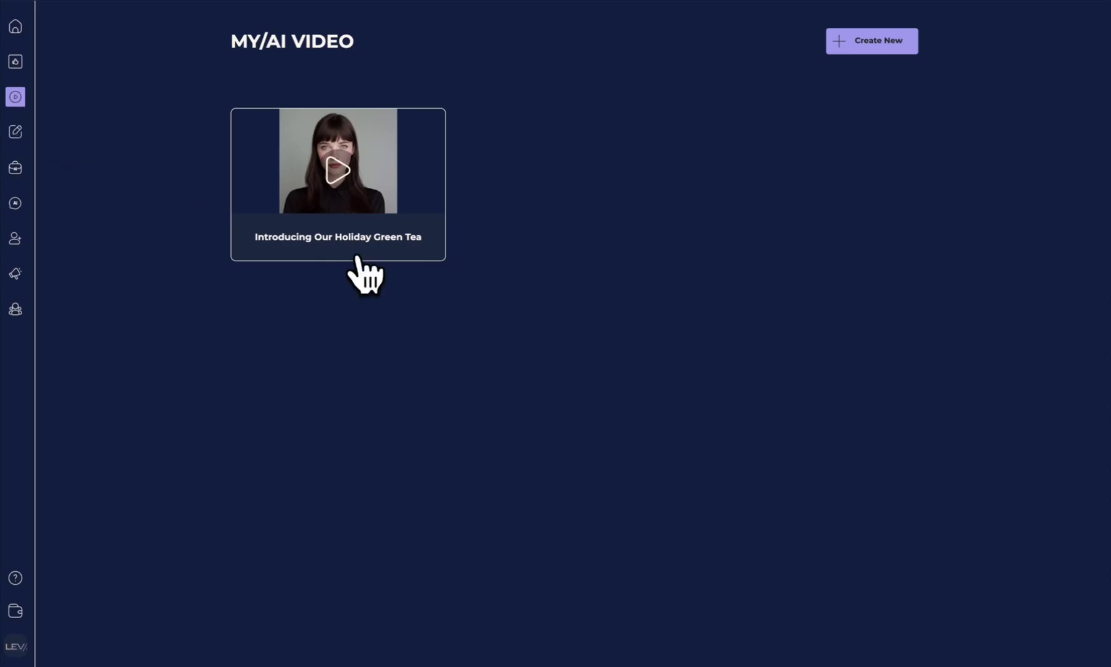
left_click(373, 249)
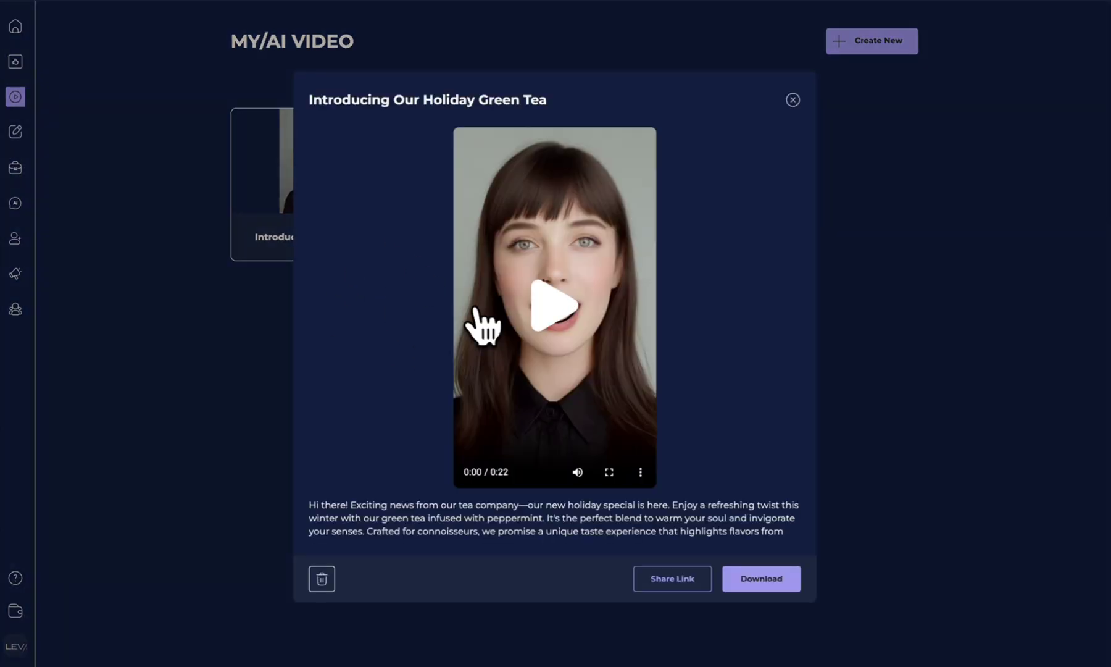
left_click(660, 581)
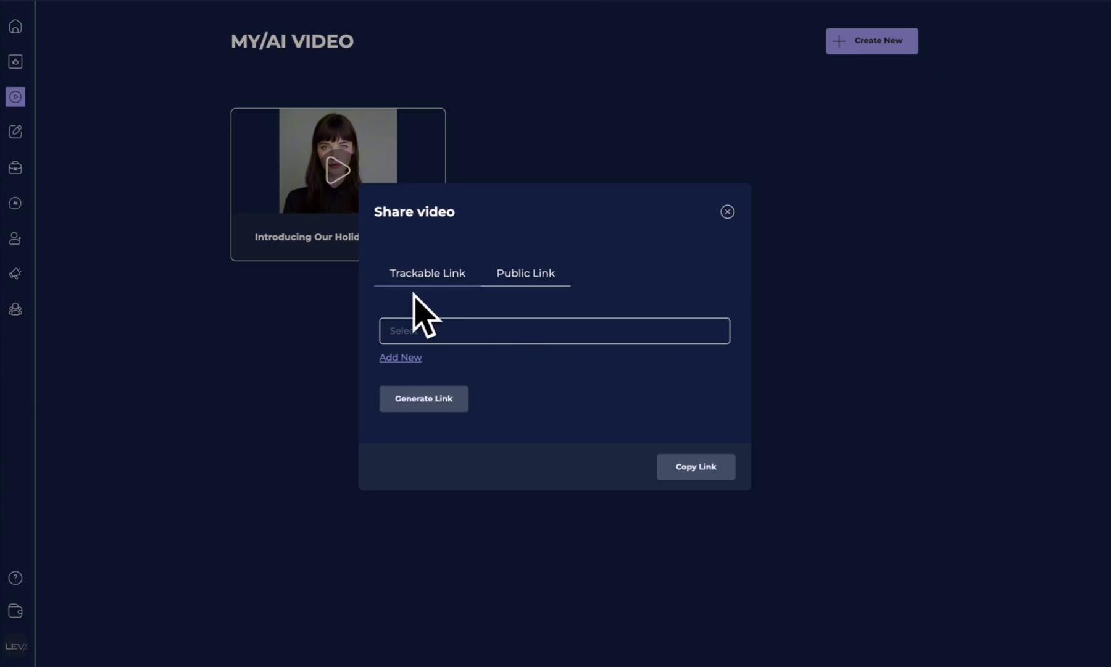
left_click(437, 333)
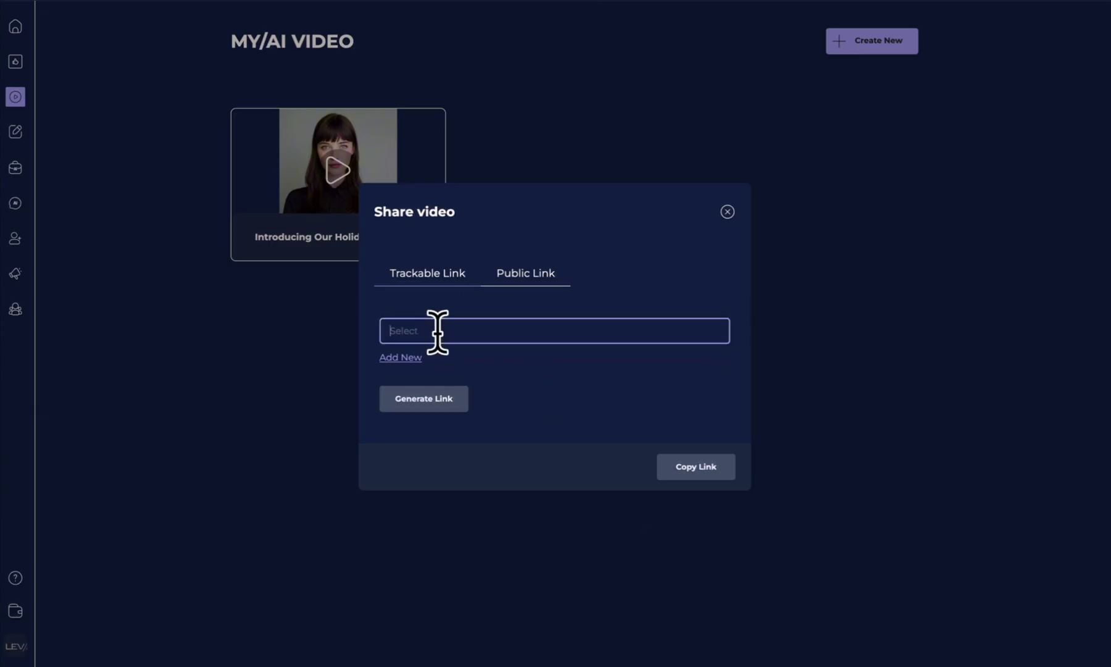
double_click(532, 278)
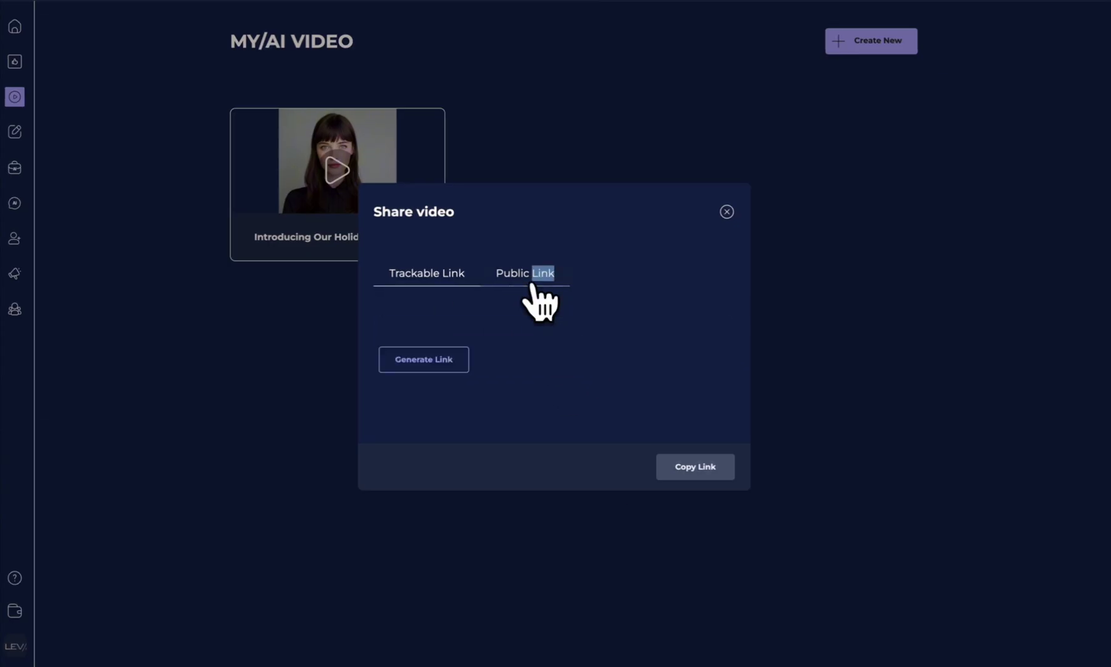